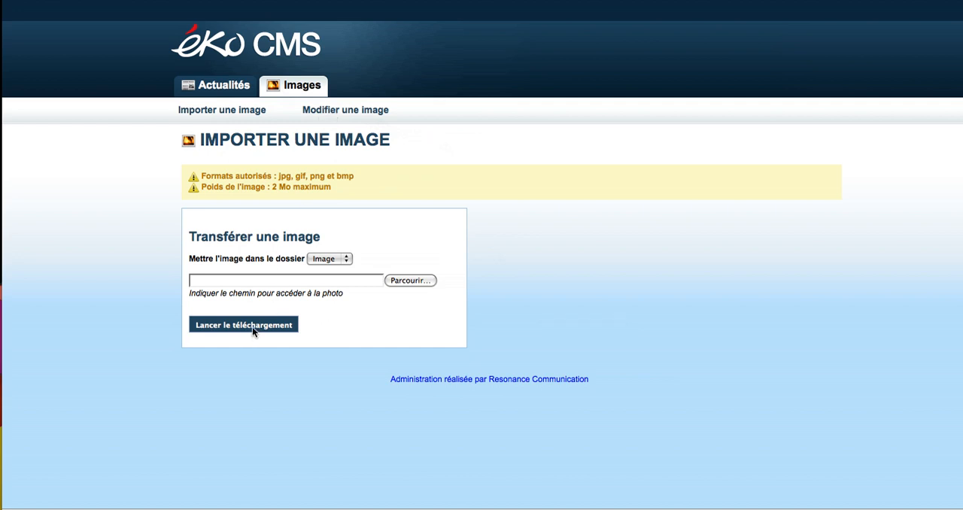
View the image modification page and check which destination folders the image import page offers
left_click(343, 109)
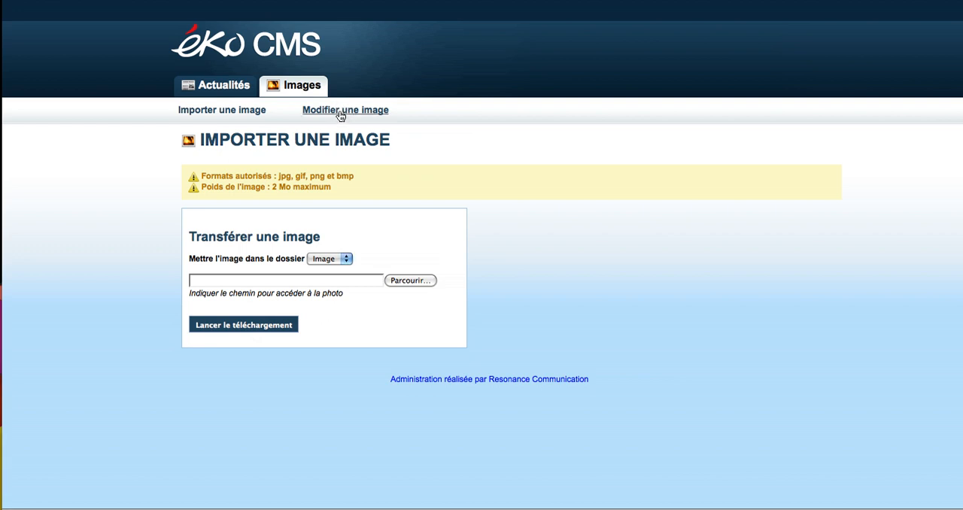
left_click(338, 110)
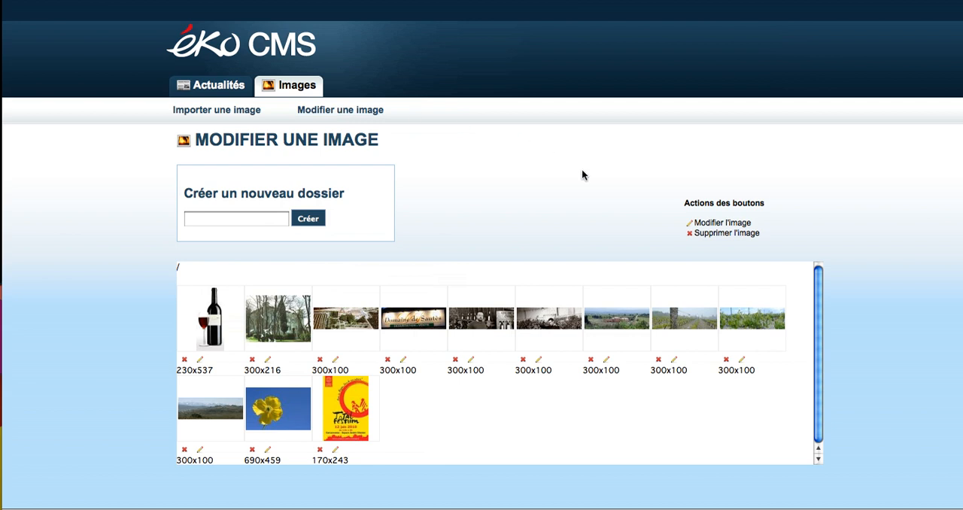
left_click(256, 217)
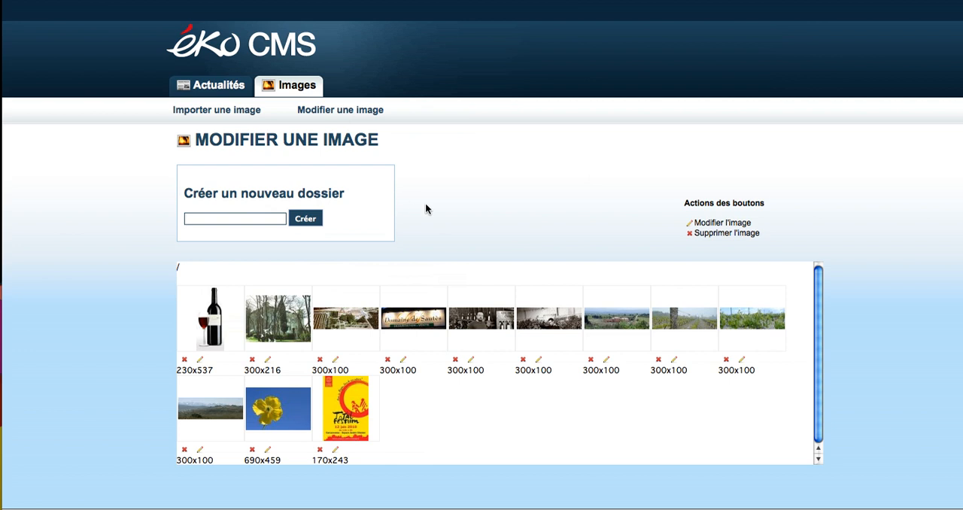
left_click(235, 111)
left_click(346, 260)
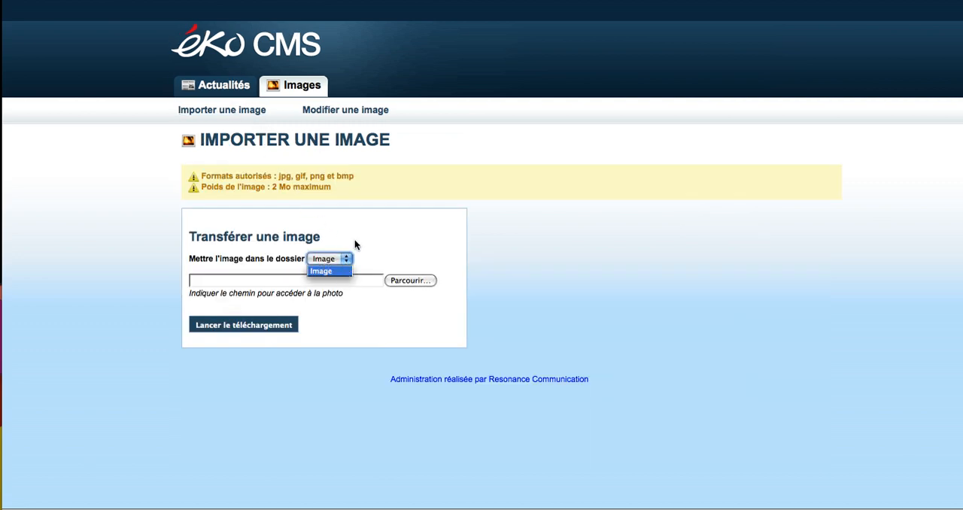
Create a new image folder named test on the image modification page, open it and return to the root folder
left_click(360, 111)
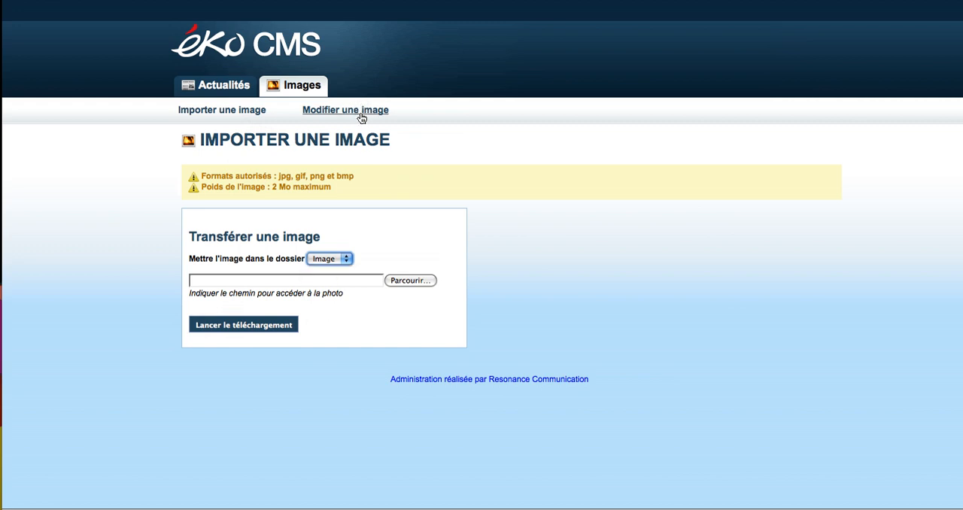
left_click(361, 112)
left_click(277, 221)
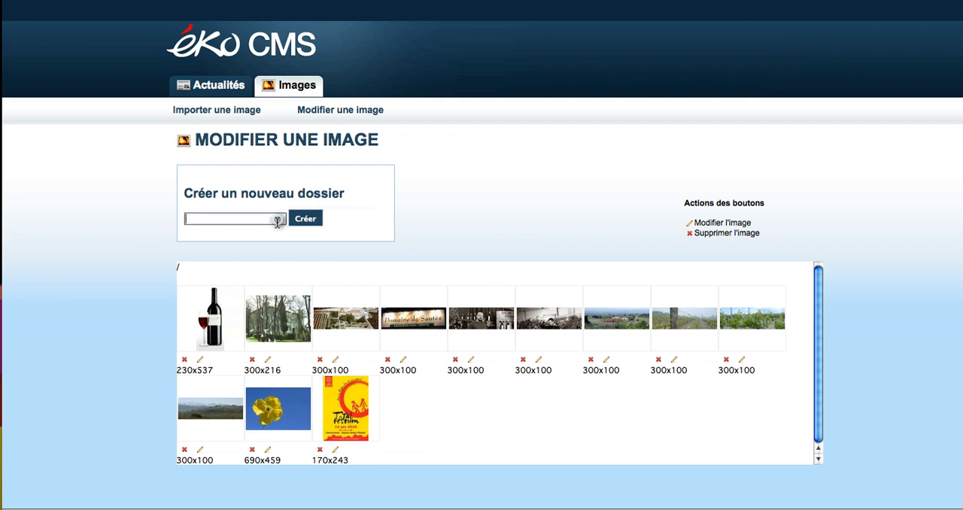
type("test")
left_click(310, 221)
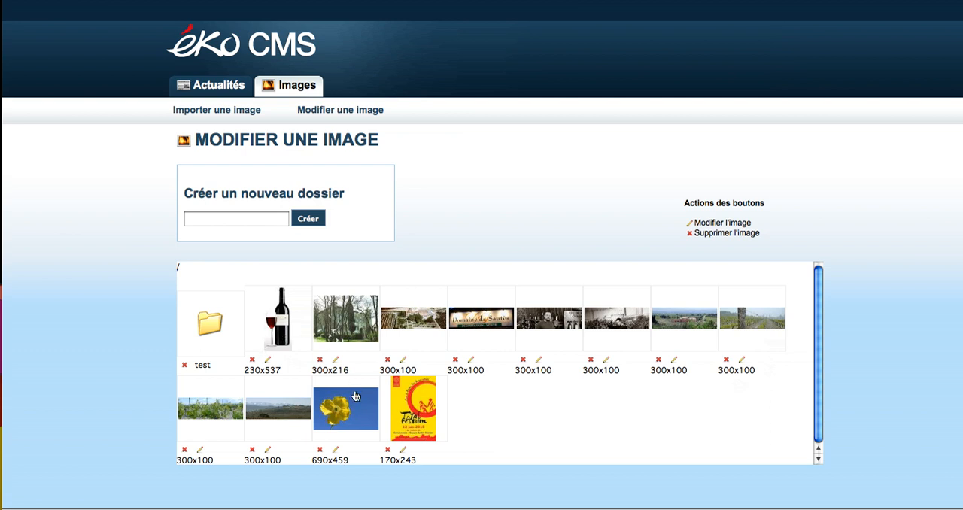
left_click(212, 329)
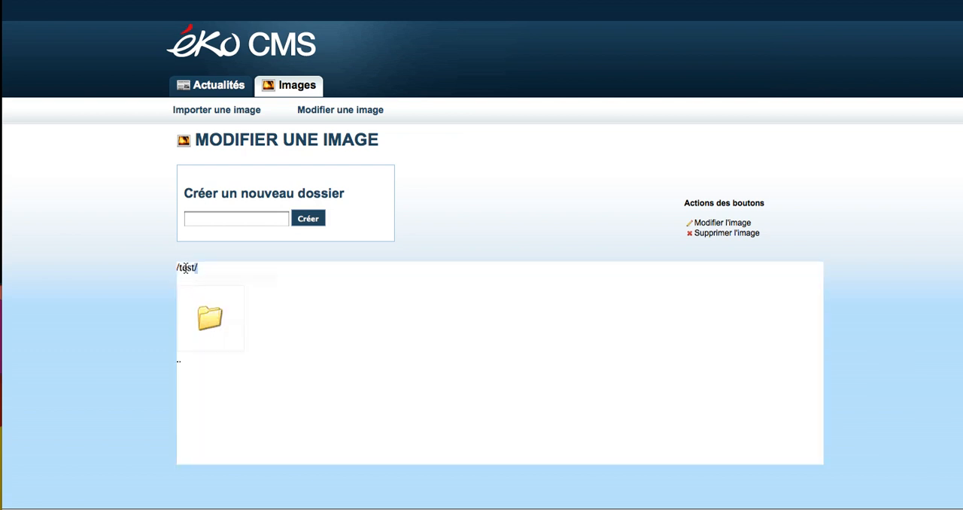
left_click(206, 325)
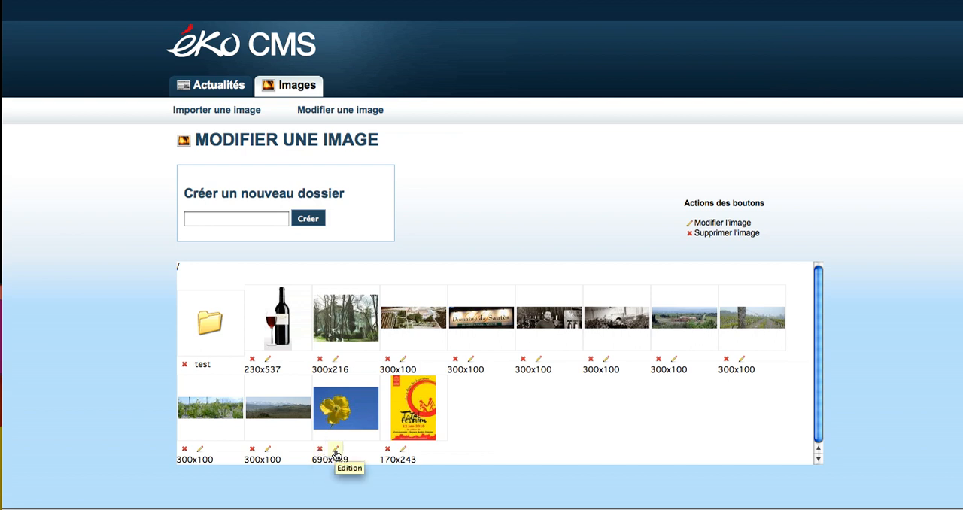
Open the 690x459 yellow flower image for editing and crop it around the flower to about 456 × 427 px, starting at X 9, Y 7
left_click(336, 452)
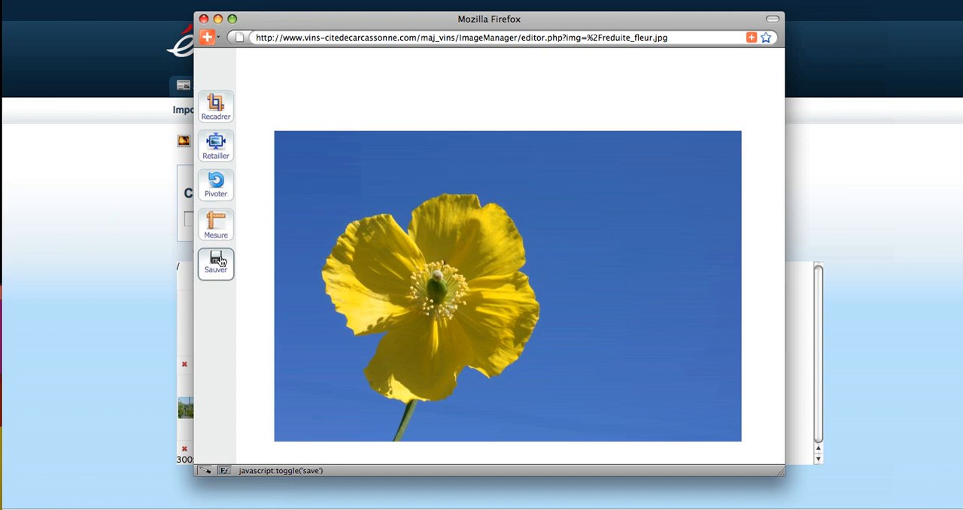
left_click(218, 118)
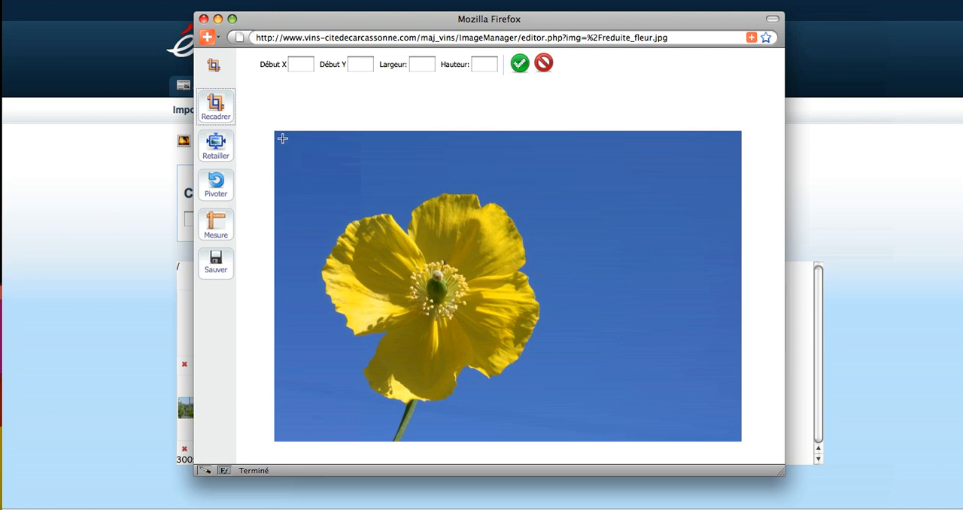
mouse_move(282, 136)
left_mouse_down()
mouse_move(434, 272)
mouse_move(520, 374)
mouse_move(589, 426)
left_mouse_up()
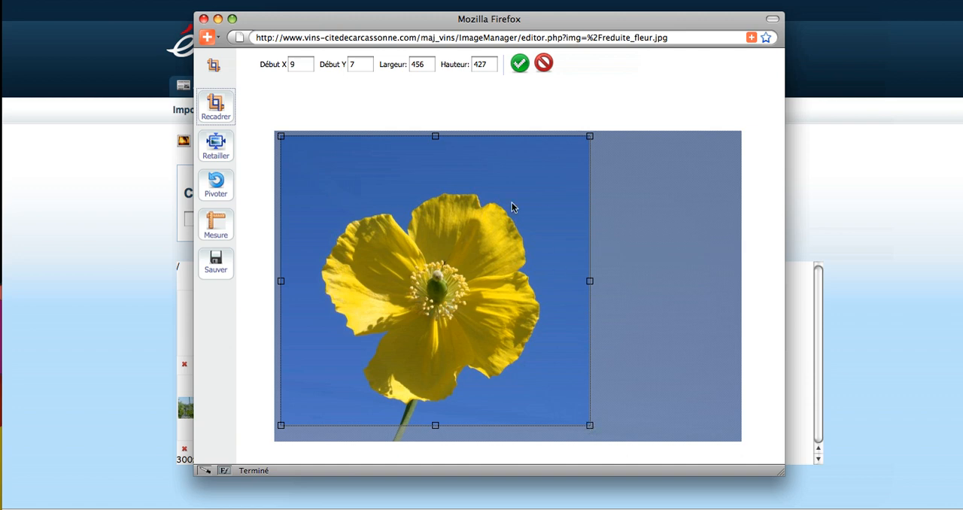
left_click(520, 64)
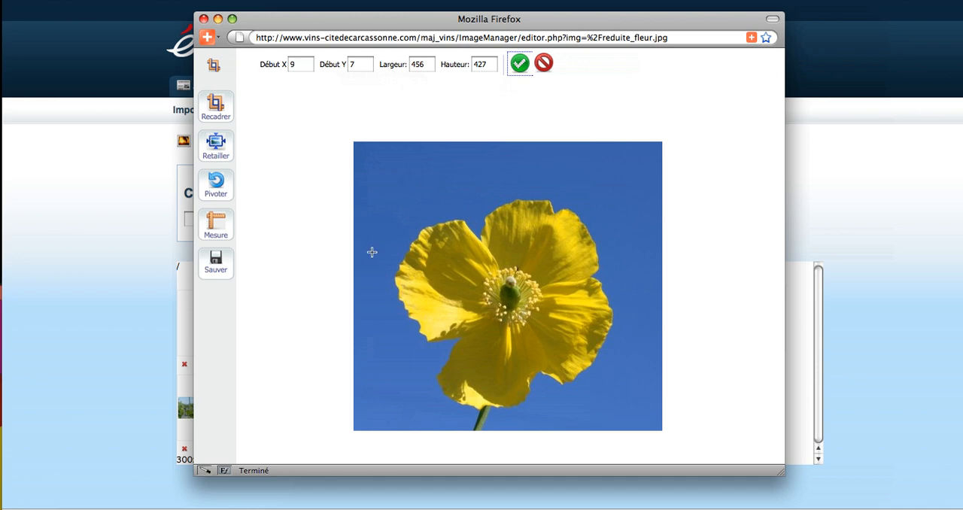
Resize the cropped flower image to a width of 250 px with its proportions kept
left_click(219, 153)
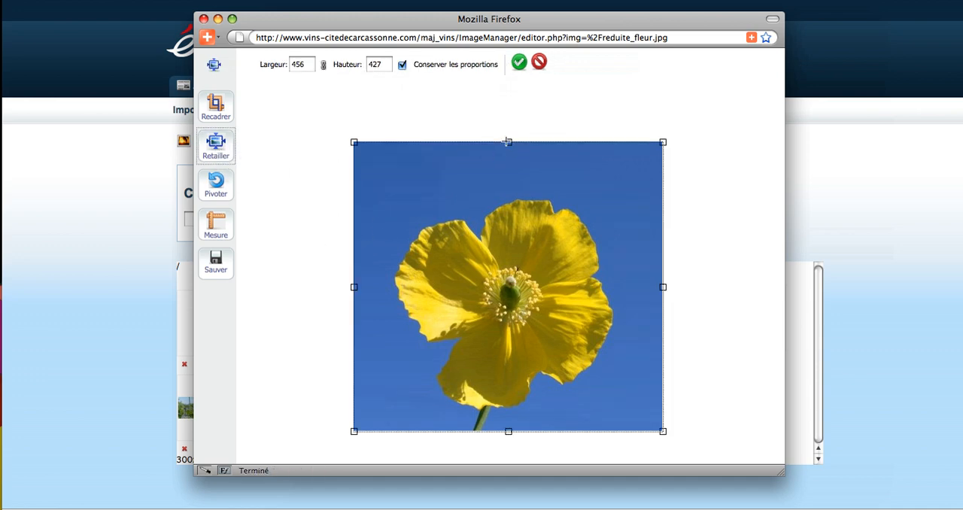
left_click_drag(509, 141, 505, 182)
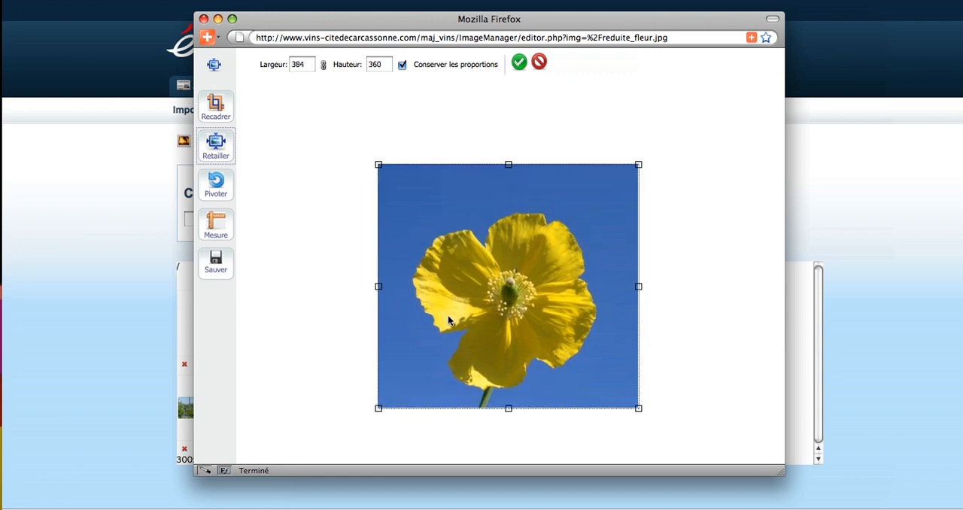
left_click(305, 65)
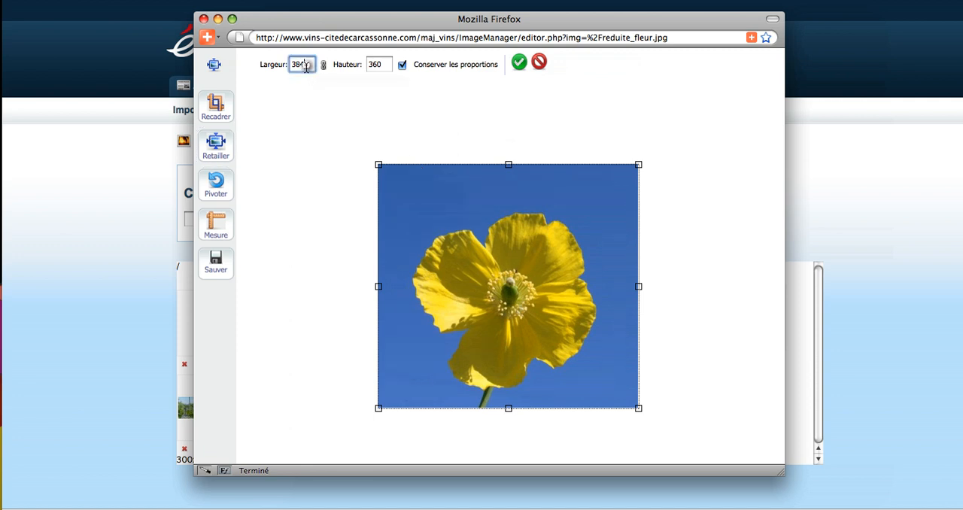
left_click_drag(304, 66, 279, 71)
type("250")
left_click(381, 65)
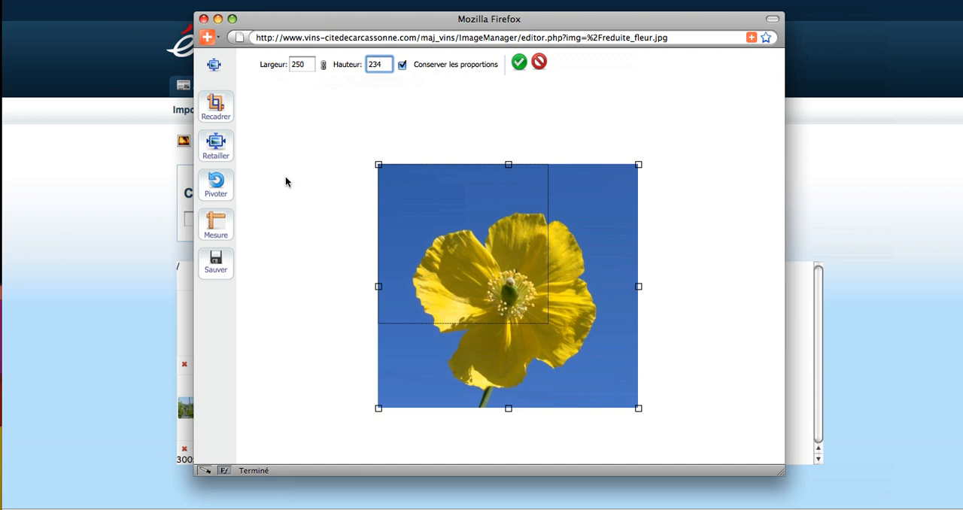
left_click(520, 63)
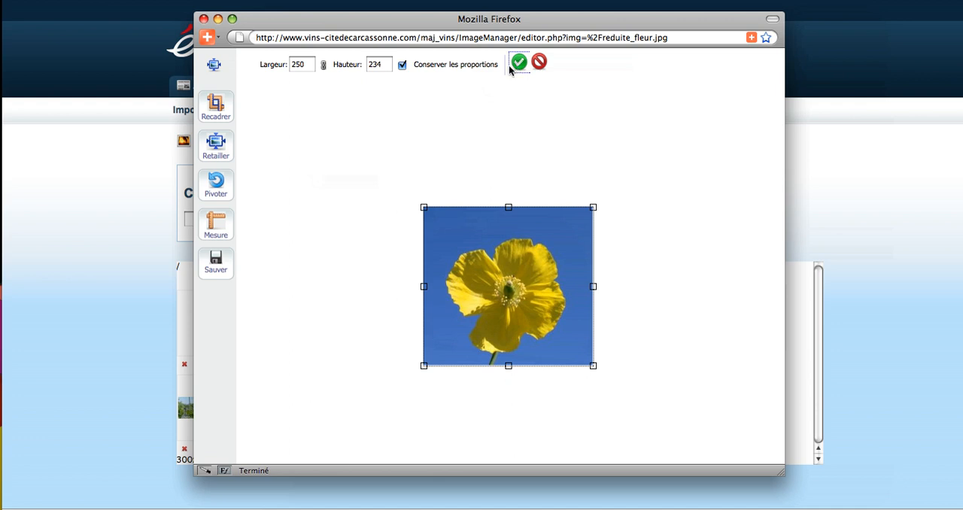
Start saving the edited image and name the file fleur2.jpg
left_click(216, 263)
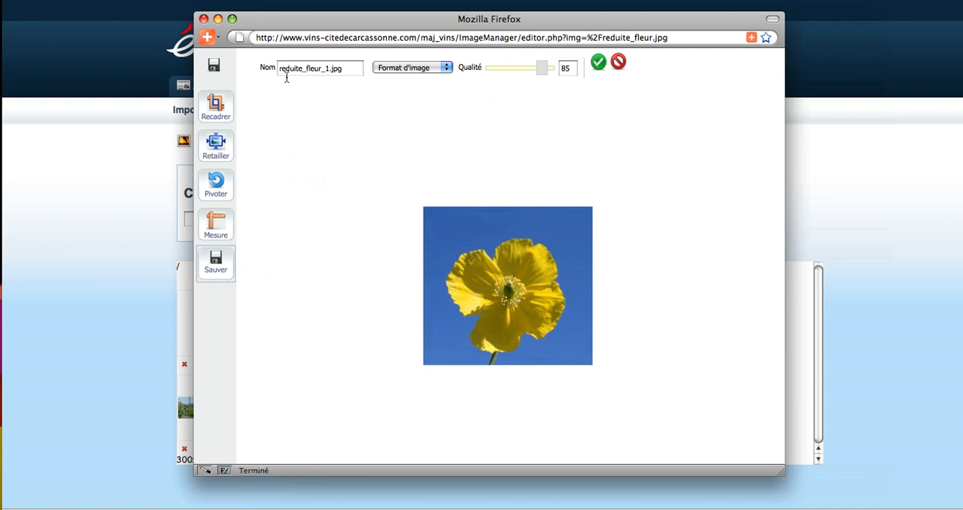
left_click(329, 68)
left_click_drag(329, 68, 259, 72)
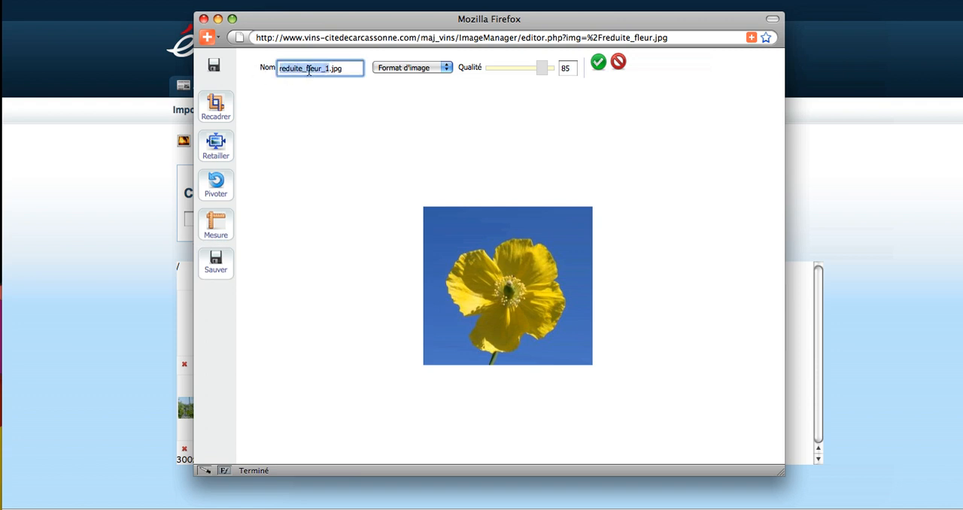
type("fleur")
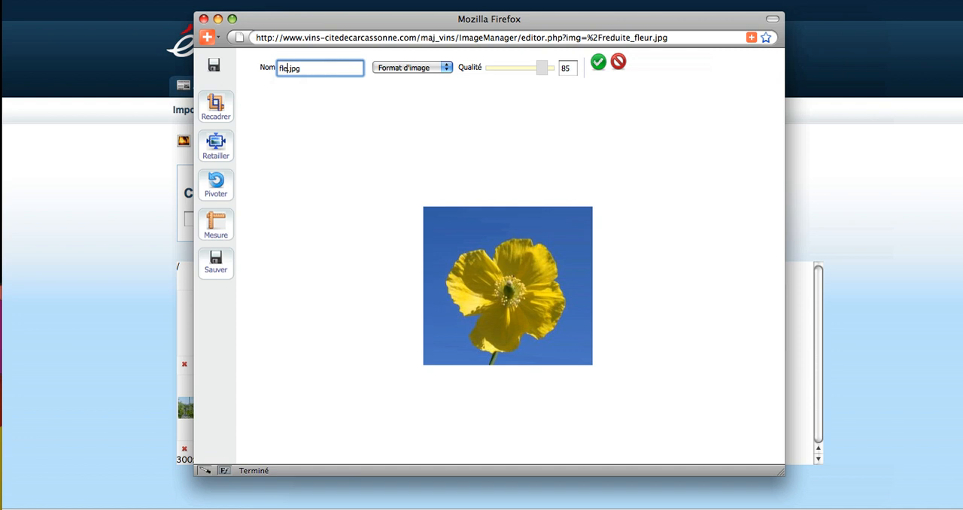
type("2")
Review the available image formats, set the quality to 77 and save the edited flower image
left_click(447, 67)
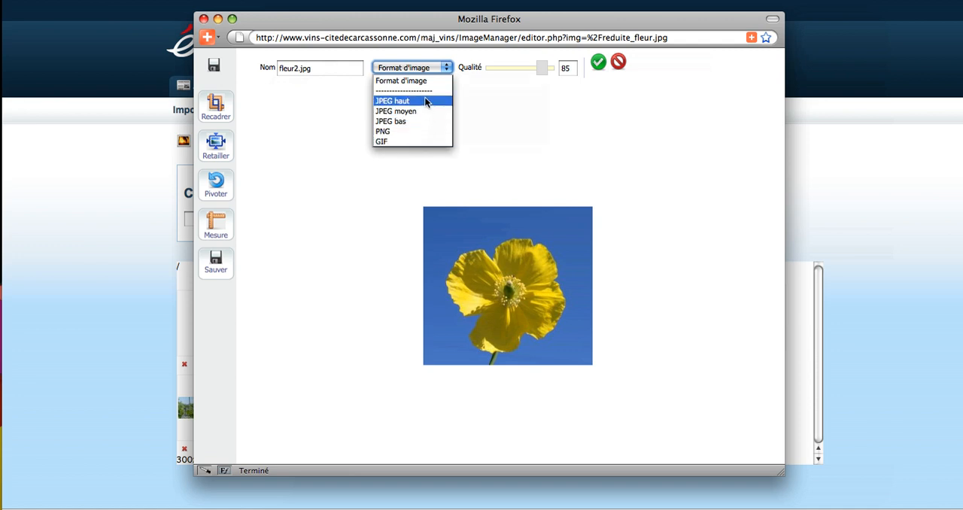
left_click(492, 99)
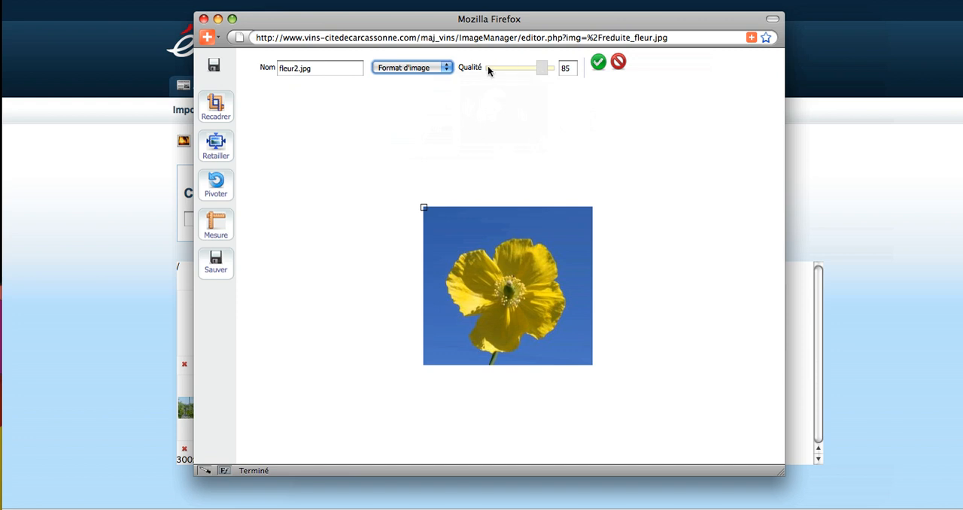
left_click(542, 69)
mouse_move(543, 72)
left_mouse_down()
mouse_move(521, 73)
mouse_move(538, 76)
left_mouse_up()
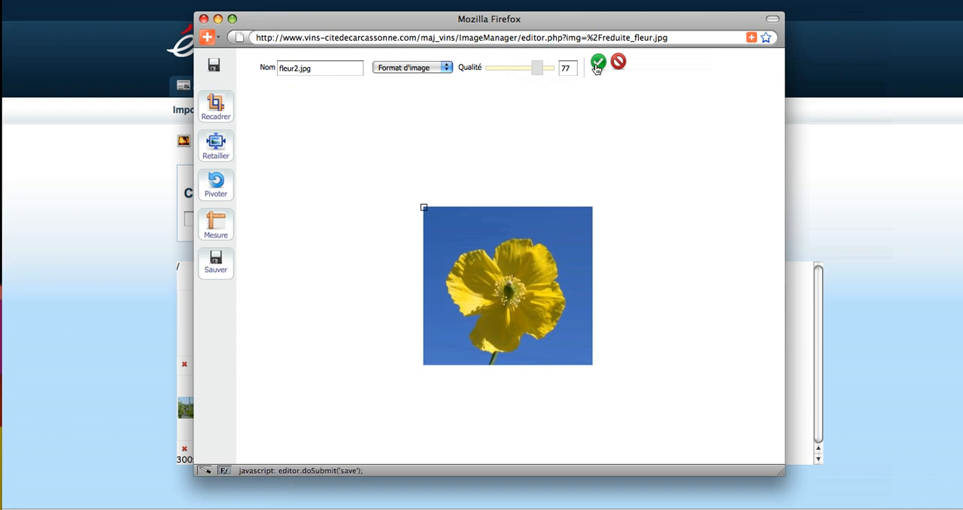
left_click(598, 66)
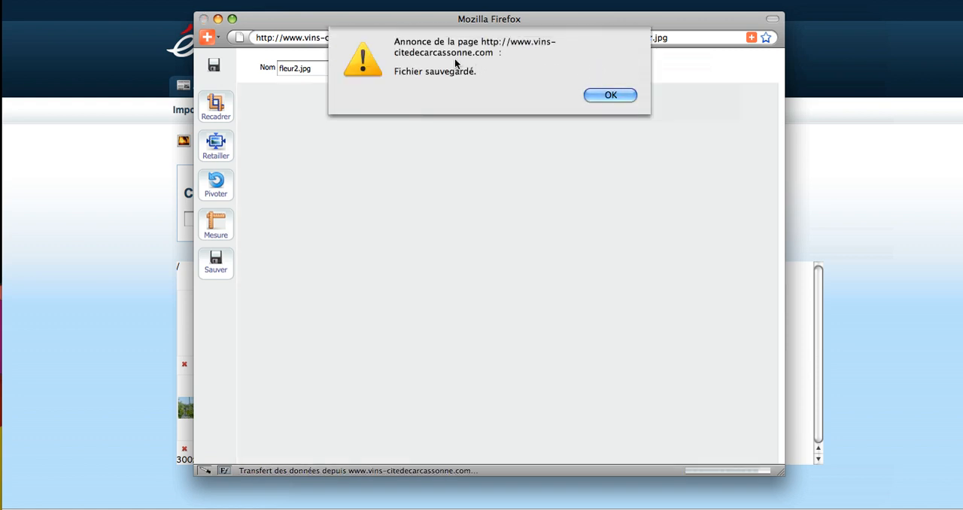
left_click(609, 96)
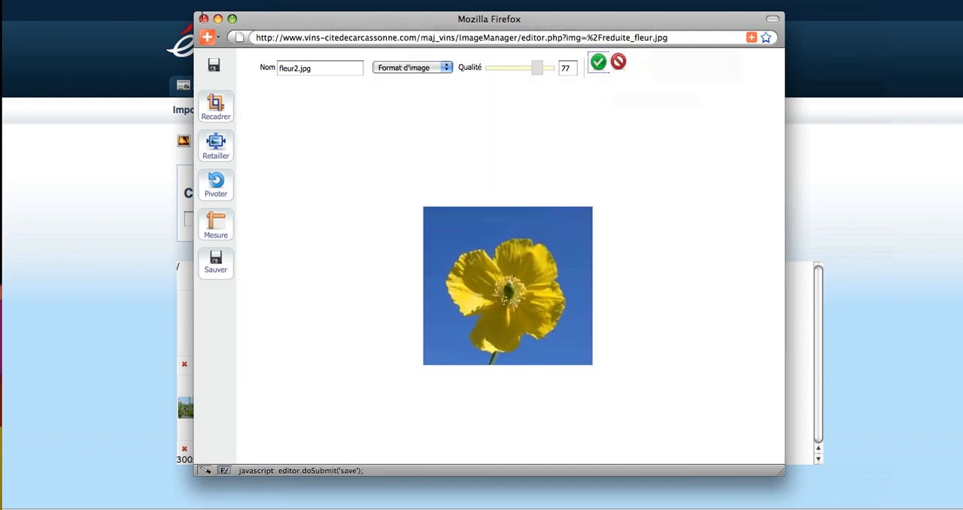
Close the image editor and reload the image modification page to check the gallery for the saved copy
left_click(203, 18)
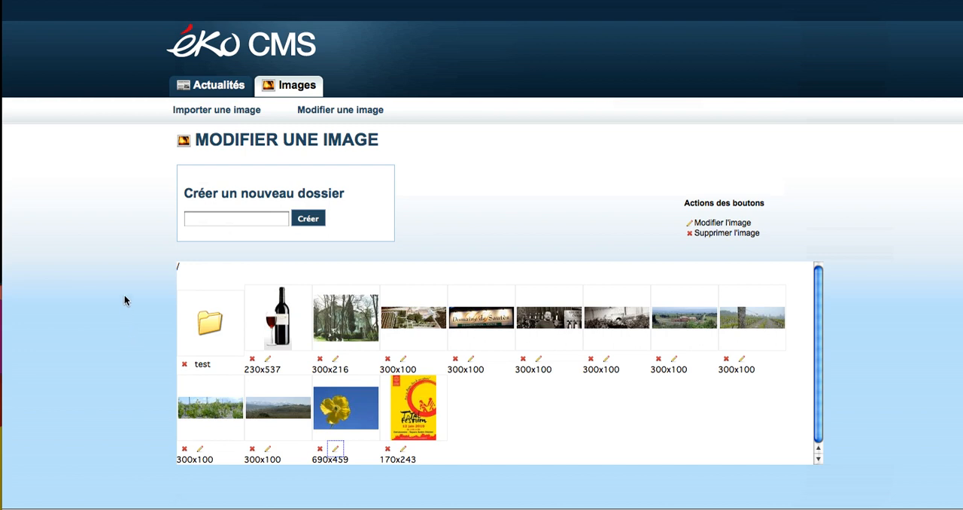
scroll(125, 301, "down", 1)
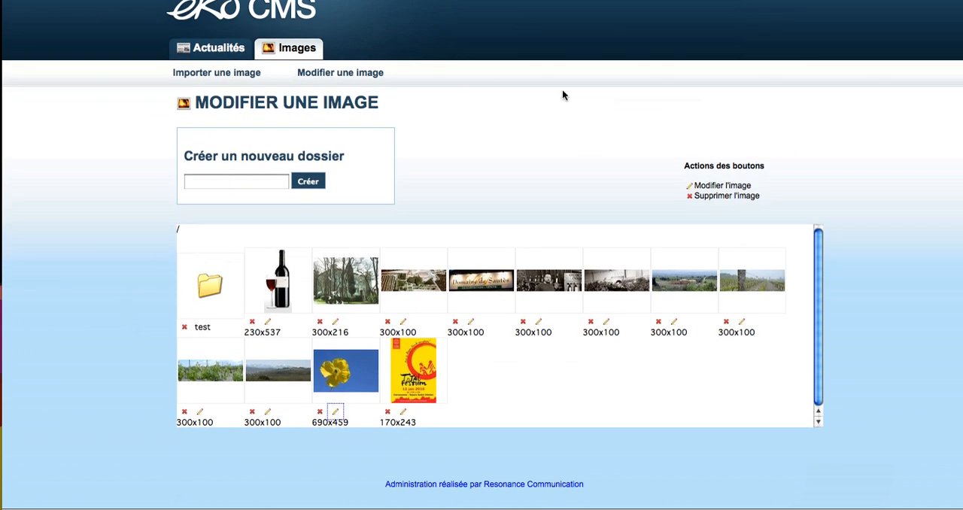
scroll(472, 168, "up", 1)
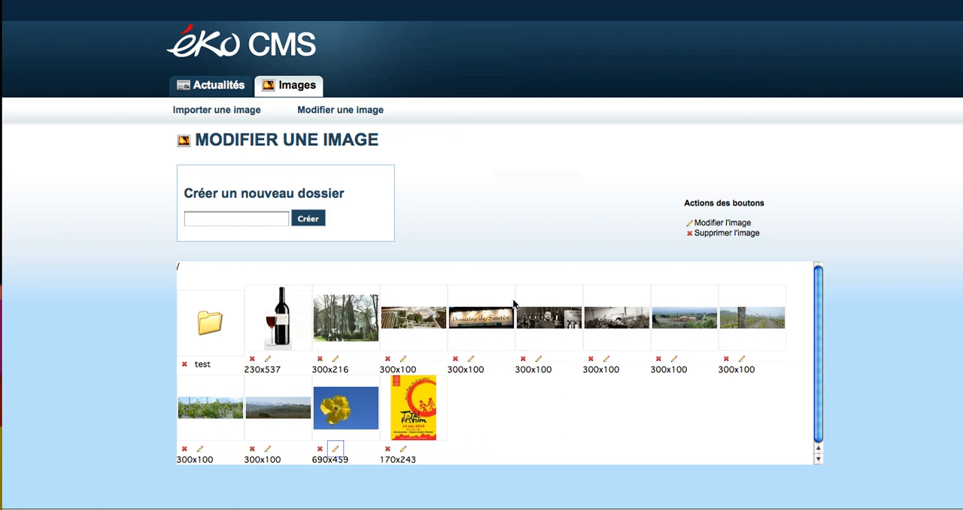
left_click(237, 110)
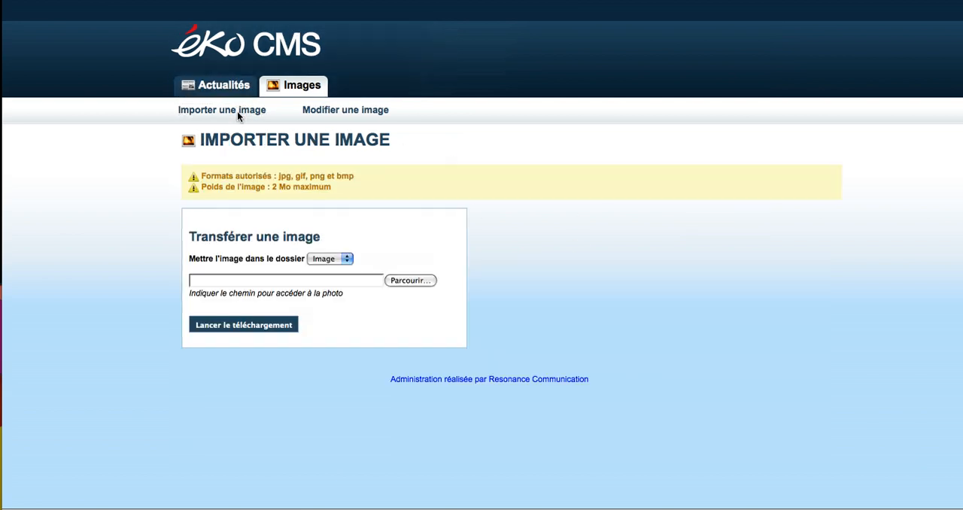
left_click(323, 109)
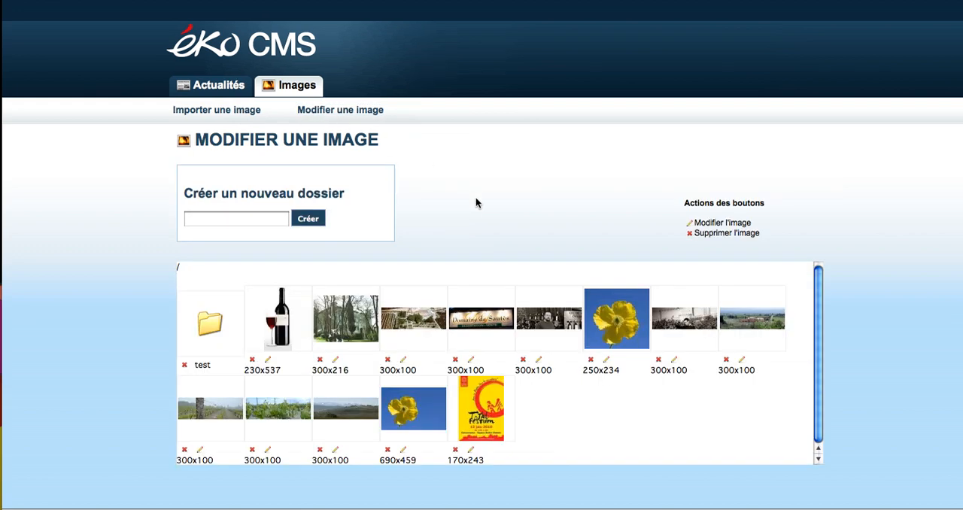